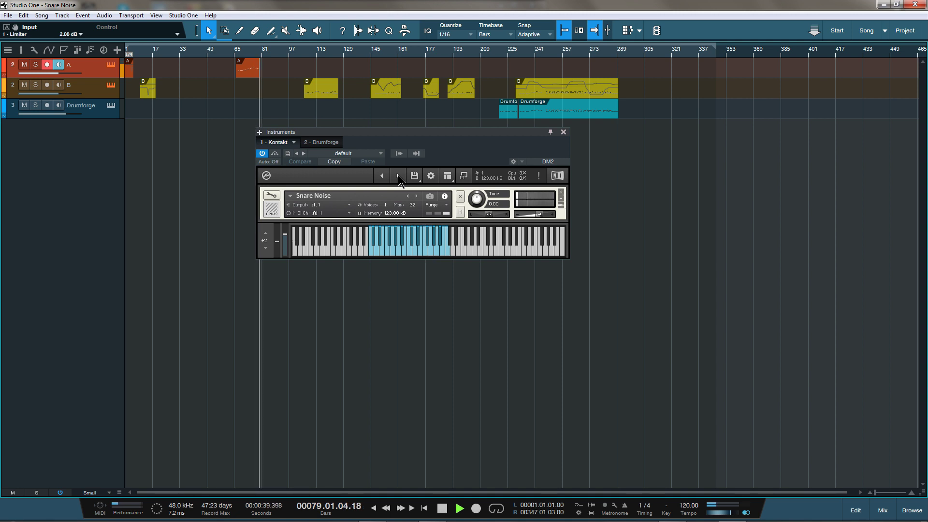
- Load the 'Snare Noise Mapped for Kit' preset on MIDI channel 2 via the next-instrument arrow
click(399, 177)
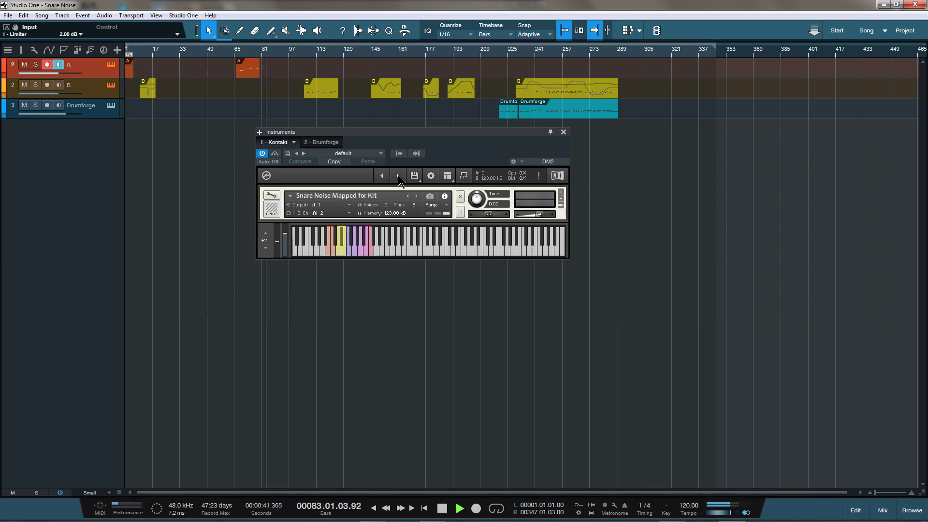